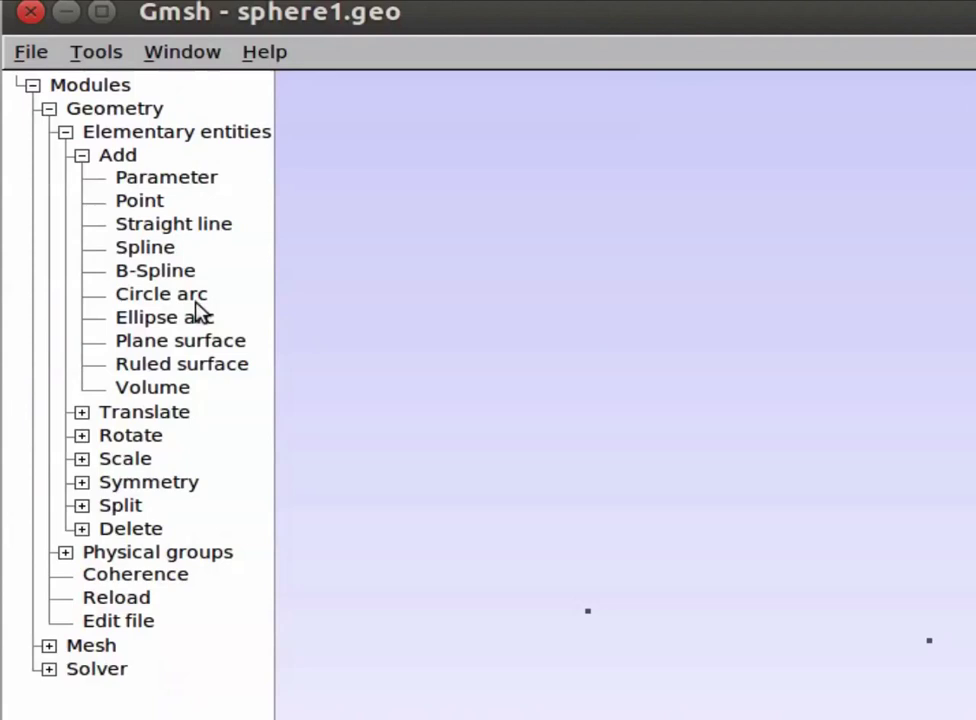
- Add a circle arc from the sphere's rightmost point to its uppermost point, using the middle point as the centre
{"action": "left_click", "coordinate": [99, 183]}
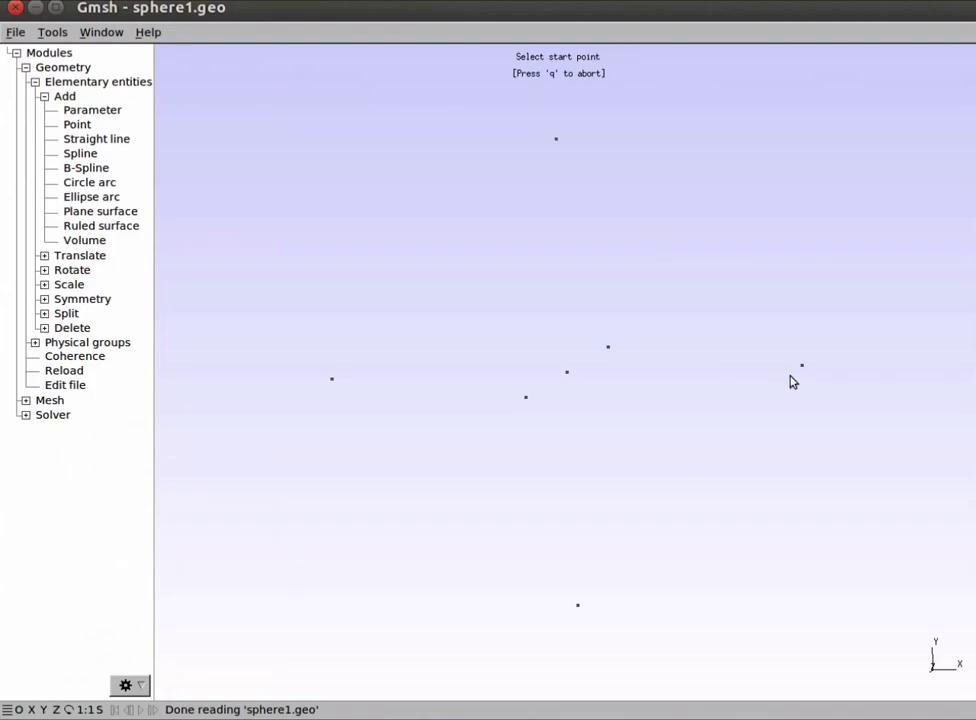
{"action": "left_click", "coordinate": [801, 365]}
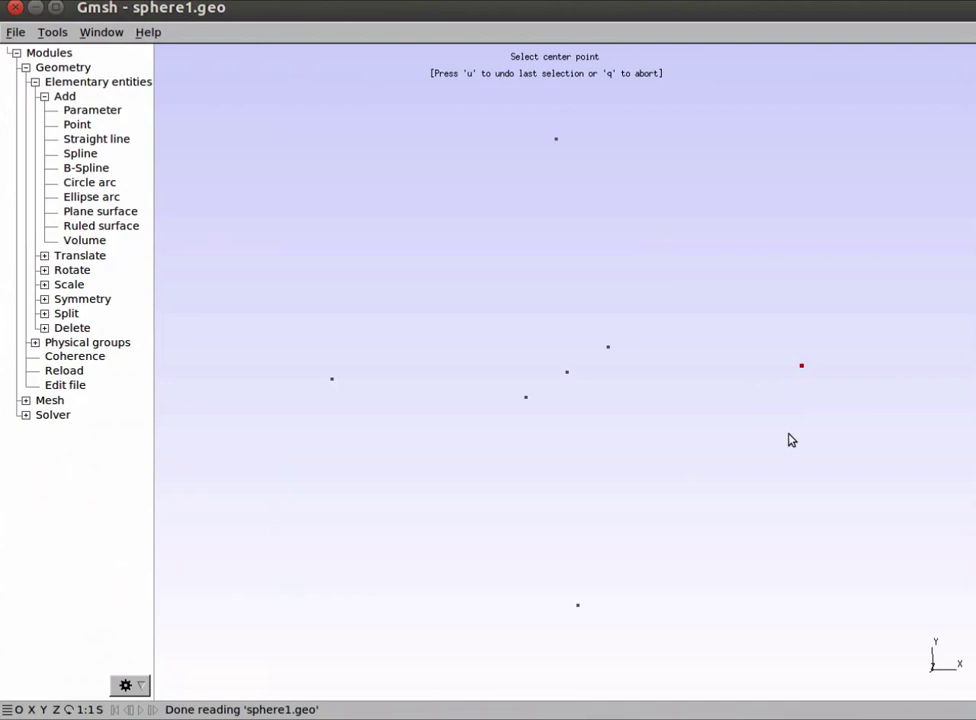
{"action": "left_click", "coordinate": [566, 372]}
{"action": "left_click", "coordinate": [556, 139]}
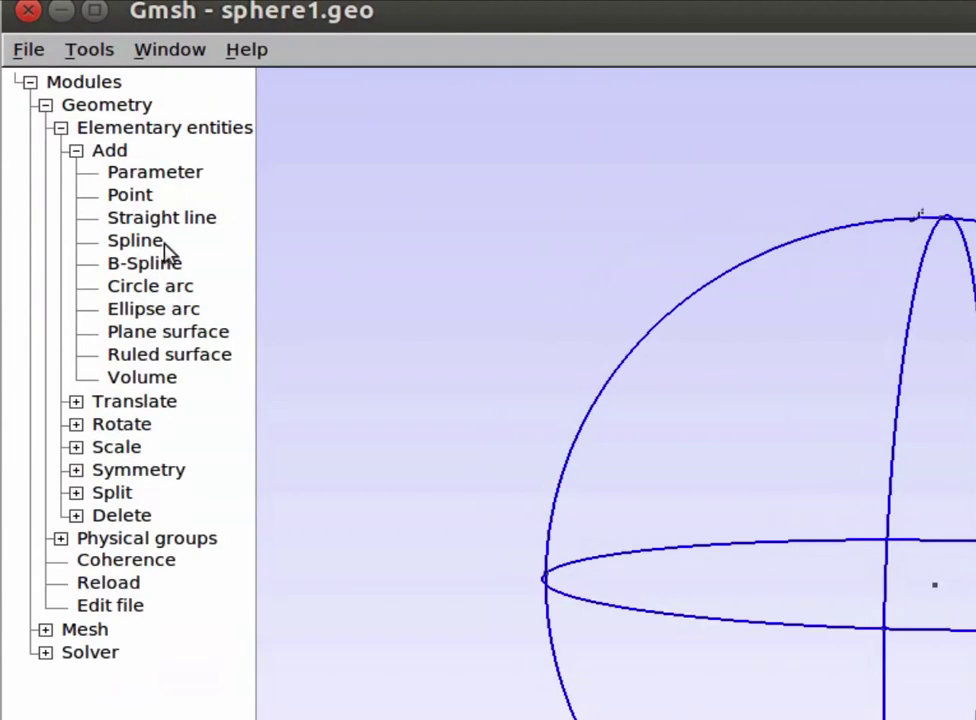
- Create a ruled surface without holes on the sphere's front upper-right octant, bounded by its three circle arcs
{"action": "left_click", "coordinate": [175, 355]}
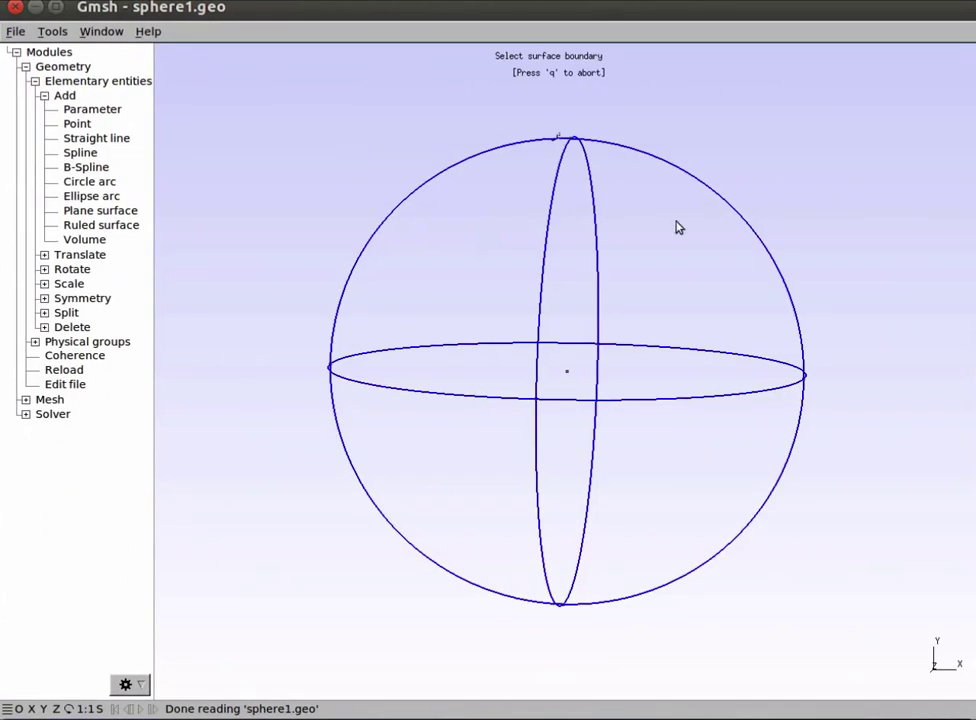
{"action": "left_click_drag", "start_coordinate": [734, 153], "coordinate": [716, 221]}
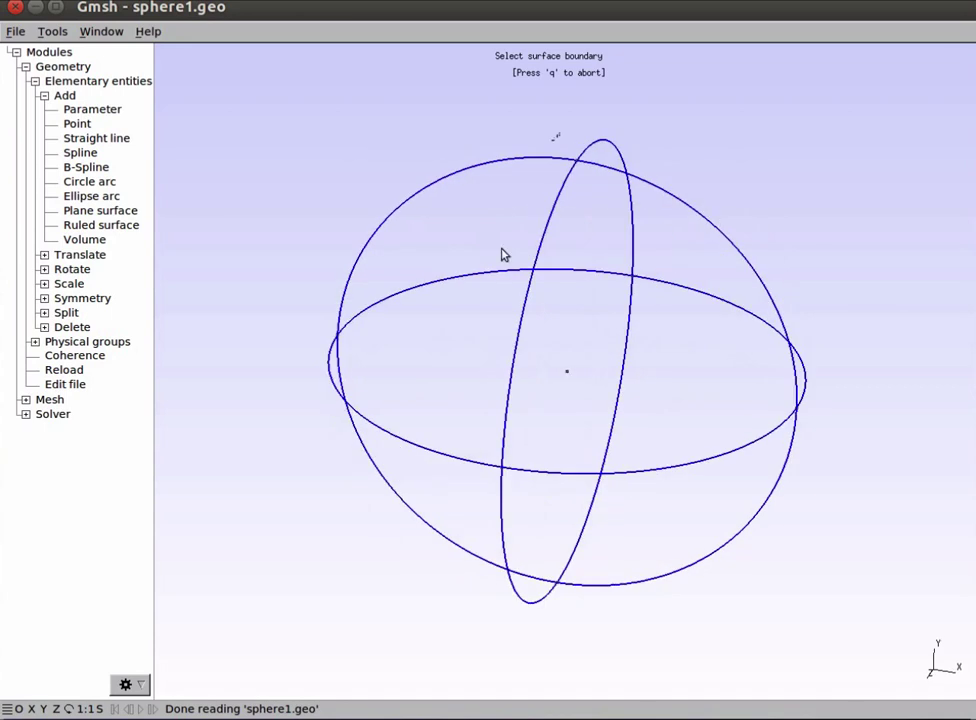
{"action": "left_click", "coordinate": [545, 235]}
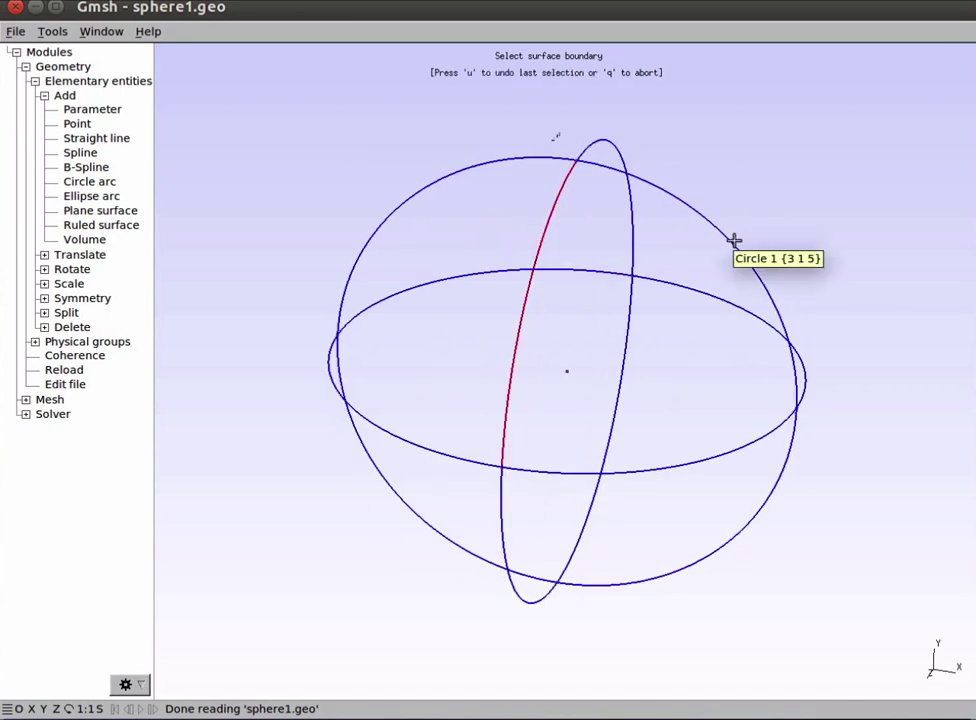
{"action": "left_click", "coordinate": [735, 242]}
{"action": "left_click", "coordinate": [681, 467]}
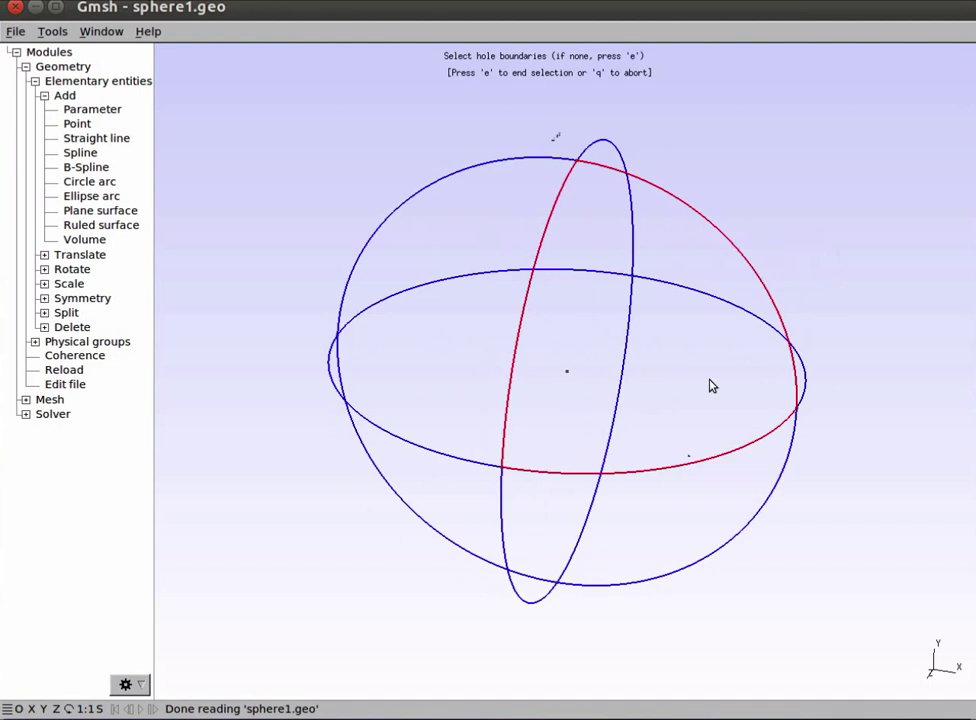
{"action": "key", "text": "e"}
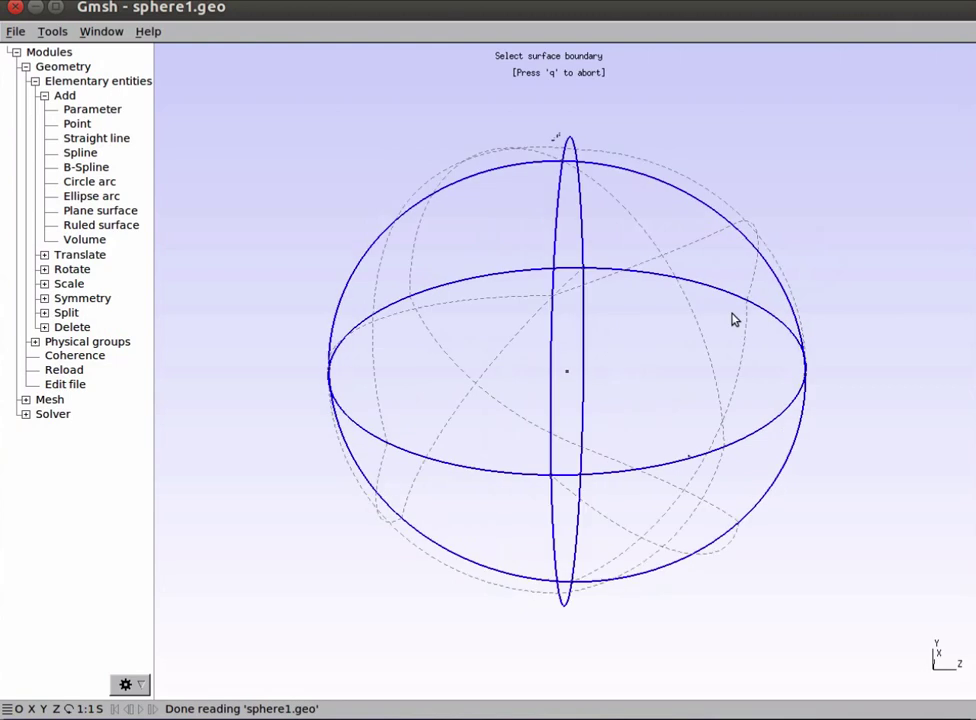
{"action": "left_click_drag", "start_coordinate": [802, 183], "coordinate": [381, 619]}
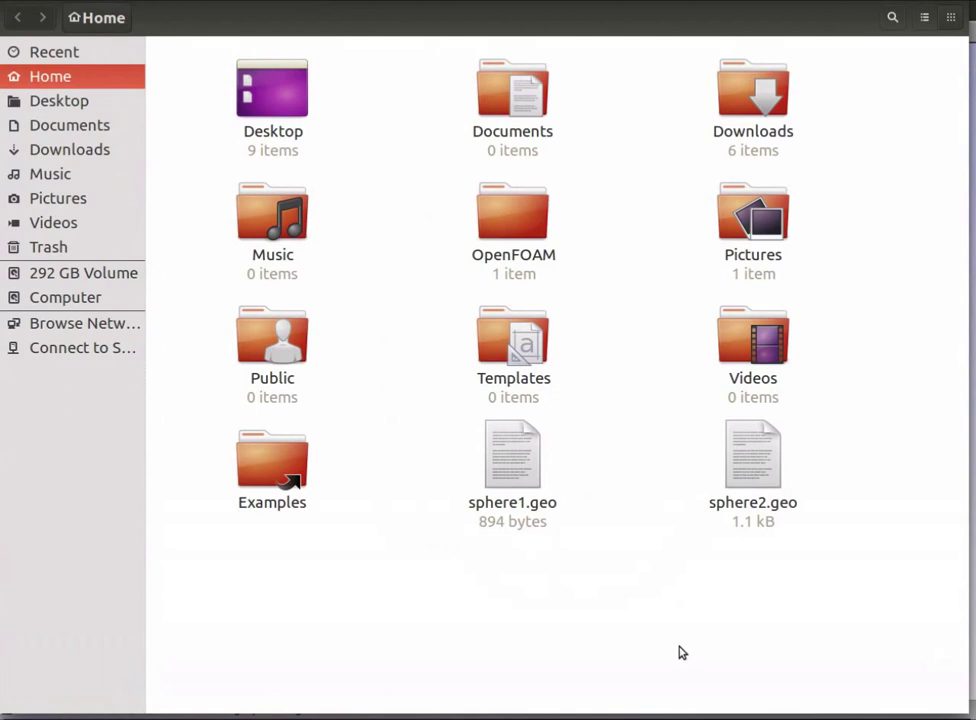
- Open sphere1.geo from the Home folder in the gedit text editor and examine the number and coordinates of Point(1)
{"action": "double_click", "coordinate": [517, 471]}
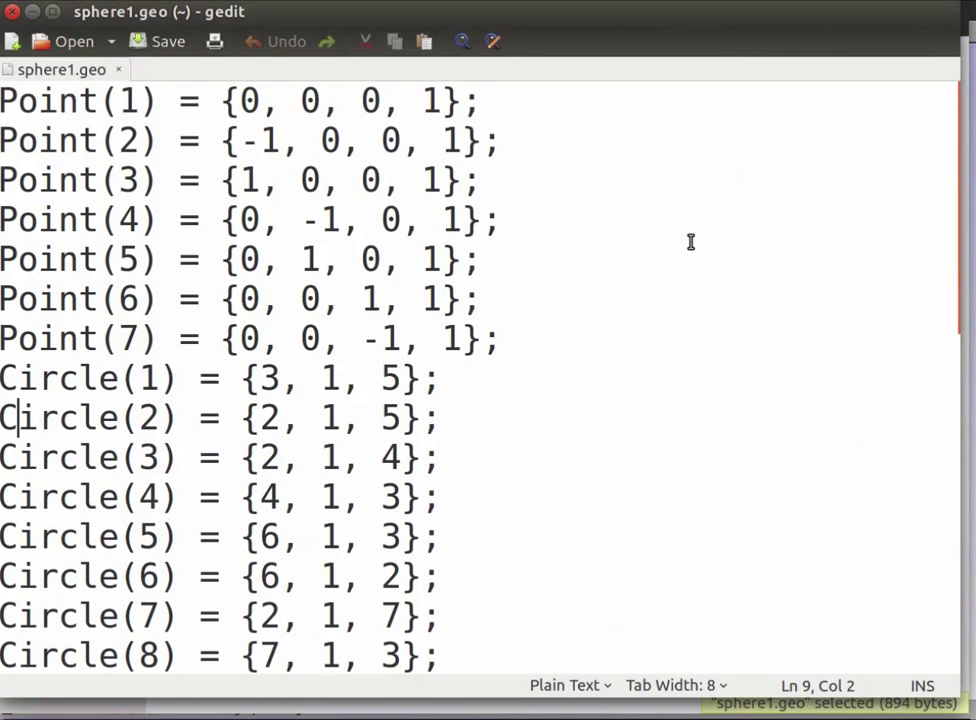
{"action": "left_click", "coordinate": [3, 100]}
{"action": "left_click_drag", "start_coordinate": [3, 101], "coordinate": [157, 107]}
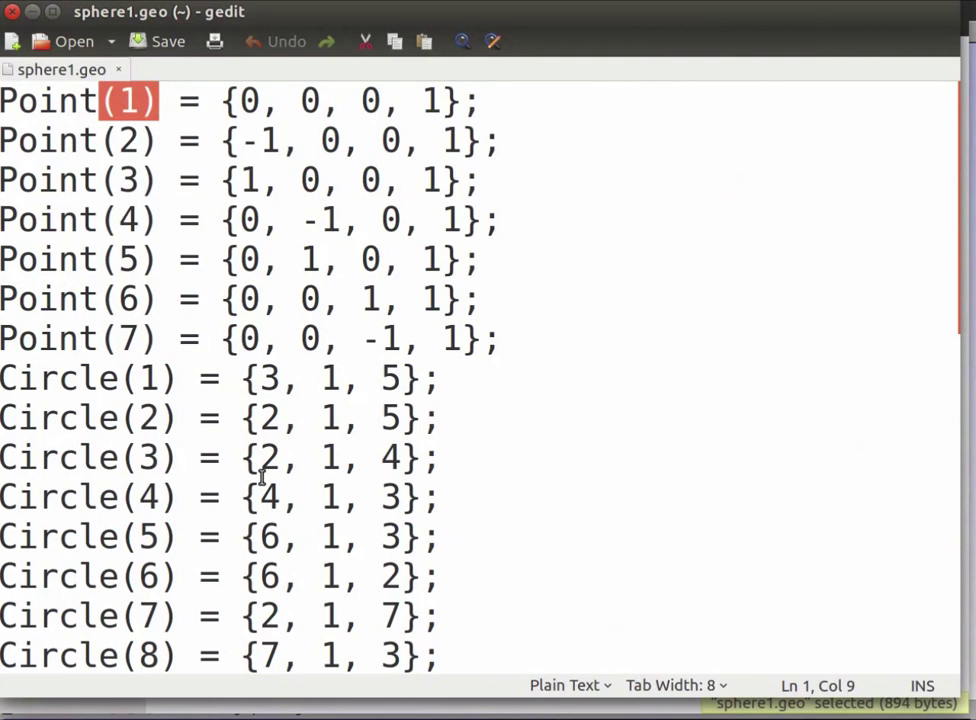
{"action": "left_click", "coordinate": [237, 101]}
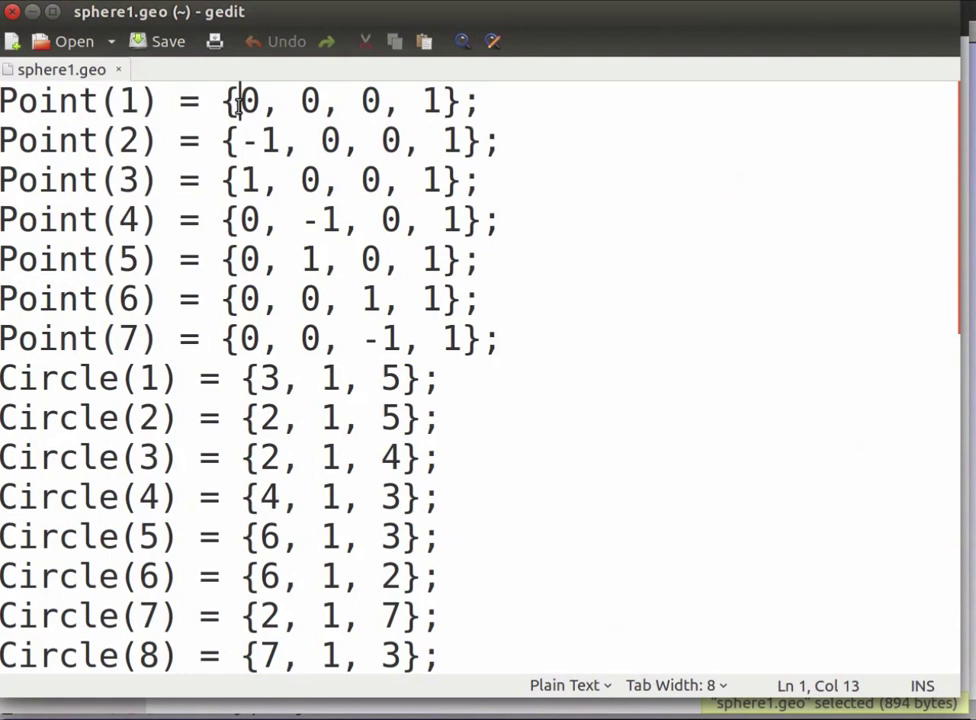
{"action": "left_click_drag", "start_coordinate": [237, 101], "coordinate": [360, 101]}
{"action": "left_click", "coordinate": [462, 180]}
- Replace the fourth value with s in the definitions of Point(1) through Point(7)
{"action": "left_click", "coordinate": [425, 103]}
{"action": "left_click_drag", "start_coordinate": [425, 103], "coordinate": [438, 103]}
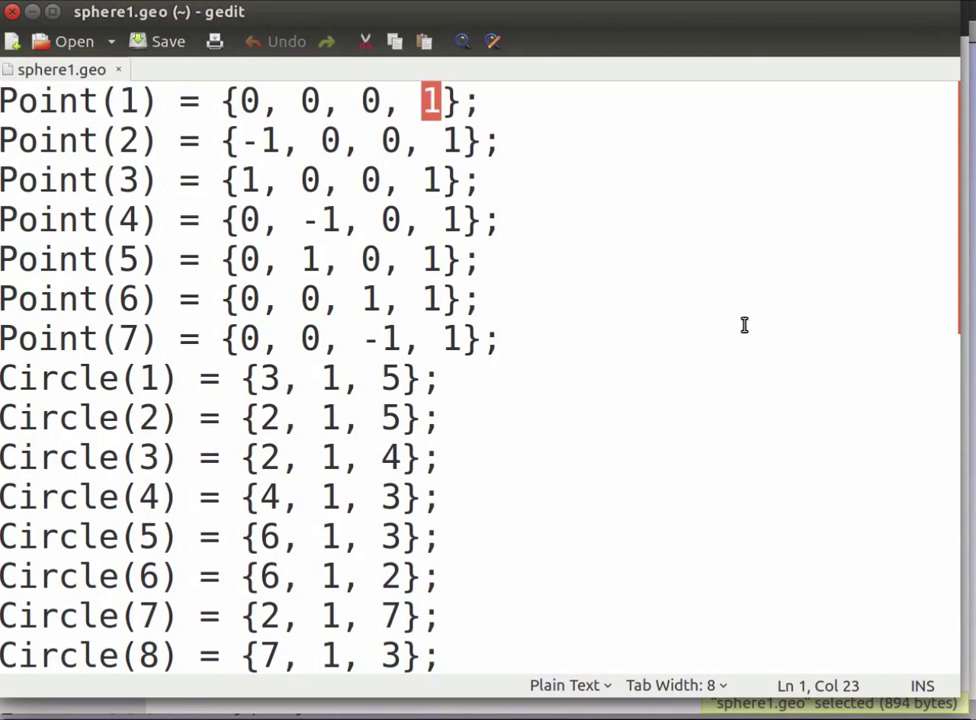
{"action": "key", "text": "Down"}
{"action": "key", "text": "shift+Right"}
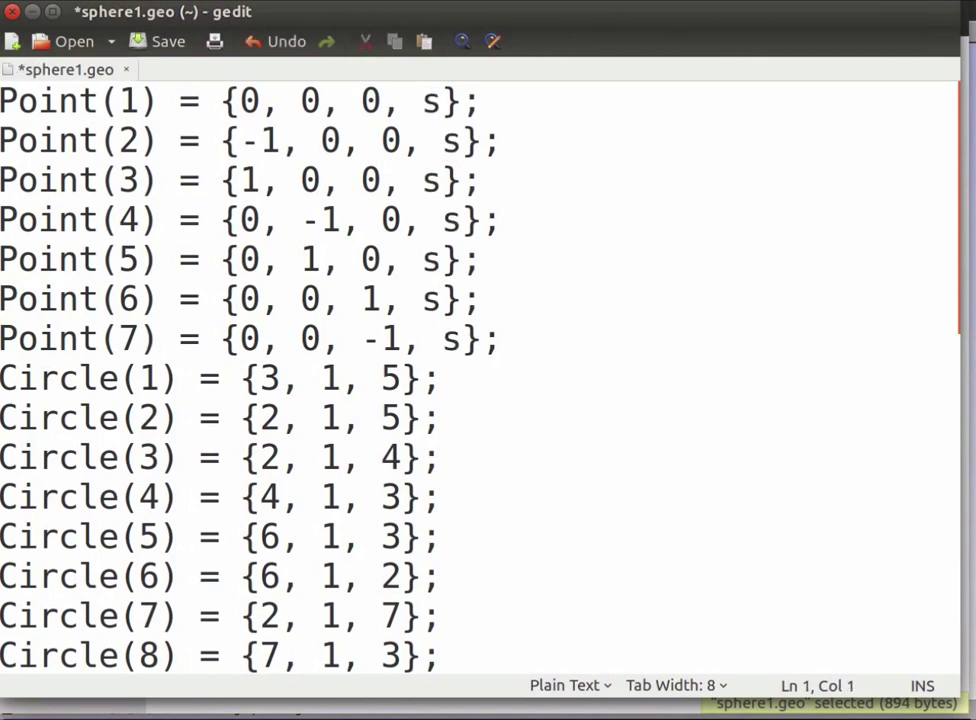
- Define the element size variable as s=0.1; on a new first line above the point definitions
{"action": "key", "text": "Return"}
{"action": "key", "text": "Return"}
{"action": "key", "text": "Up"}
{"action": "key", "text": "Up"}
{"action": "type", "text": "s"}
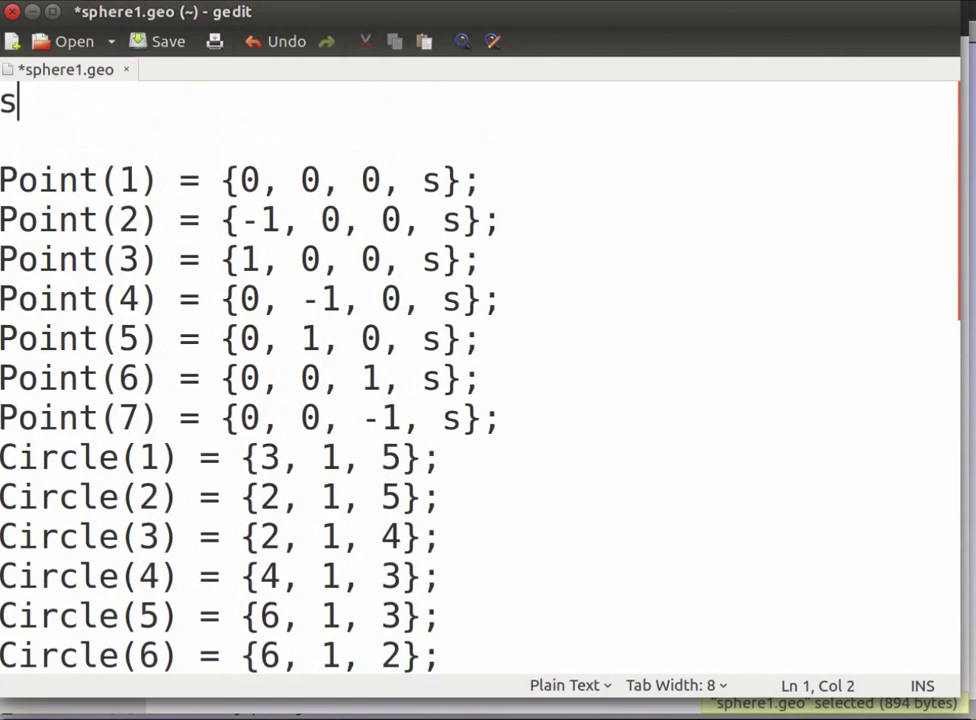
{"action": "type", "text": "=0."}
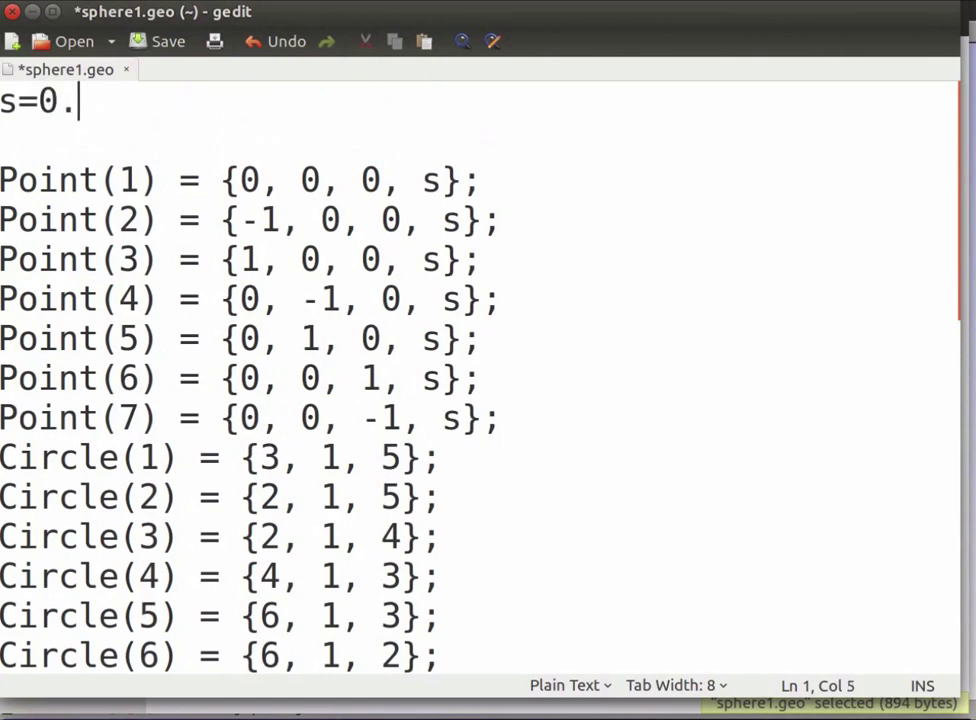
{"action": "type", "text": "1;"}
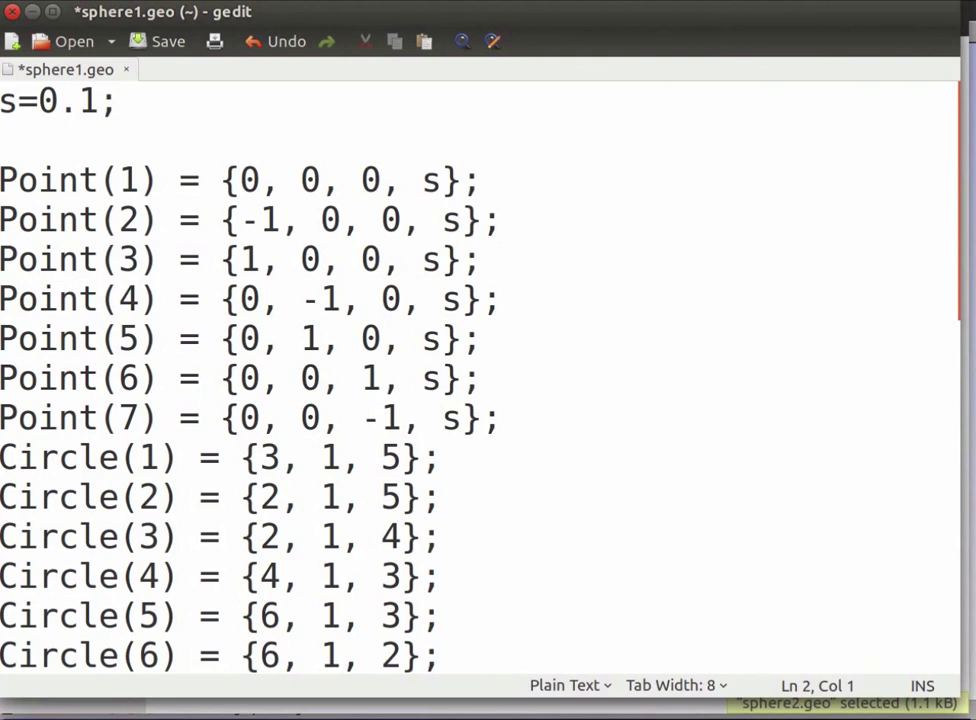
- Add the line Mesh.CharacteristicLengthFromCurvature = 0.05; below the s definition, followed by a blank line
{"action": "type", "text": "Mesh.CharacteristicLengthFromCurvature = 0.05;"}
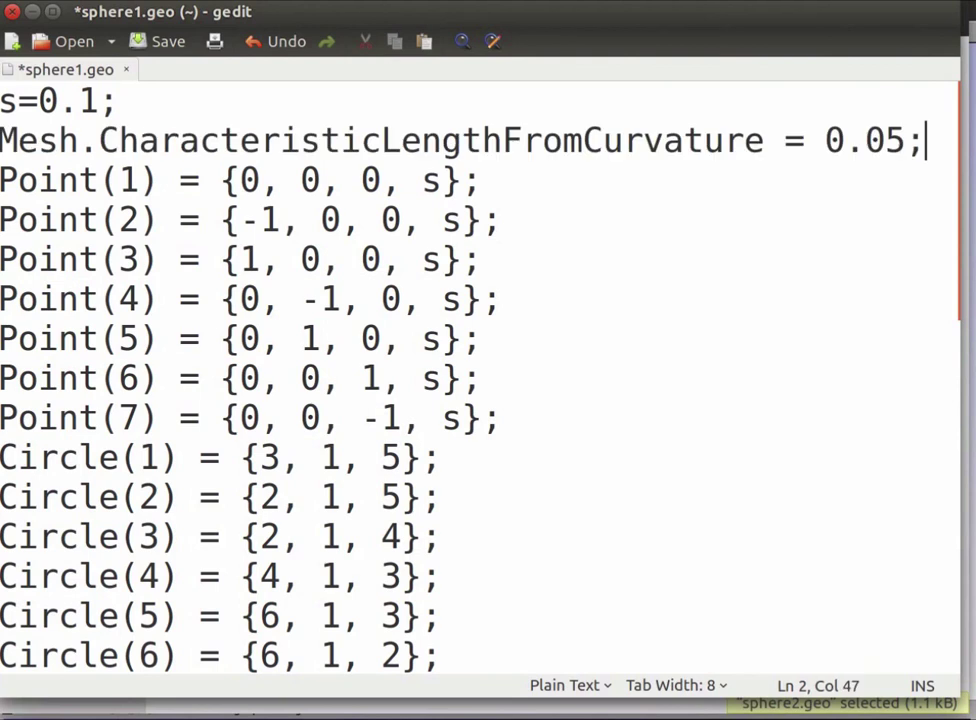
{"action": "key", "text": "Return"}
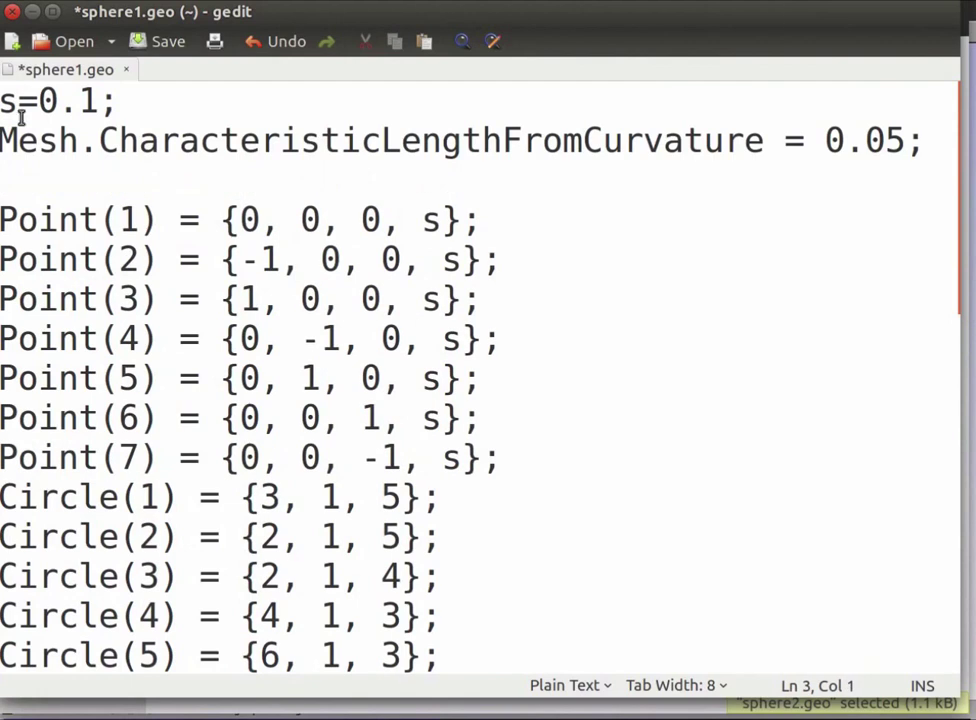
{"action": "left_click_drag", "start_coordinate": [2, 140], "coordinate": [764, 141]}
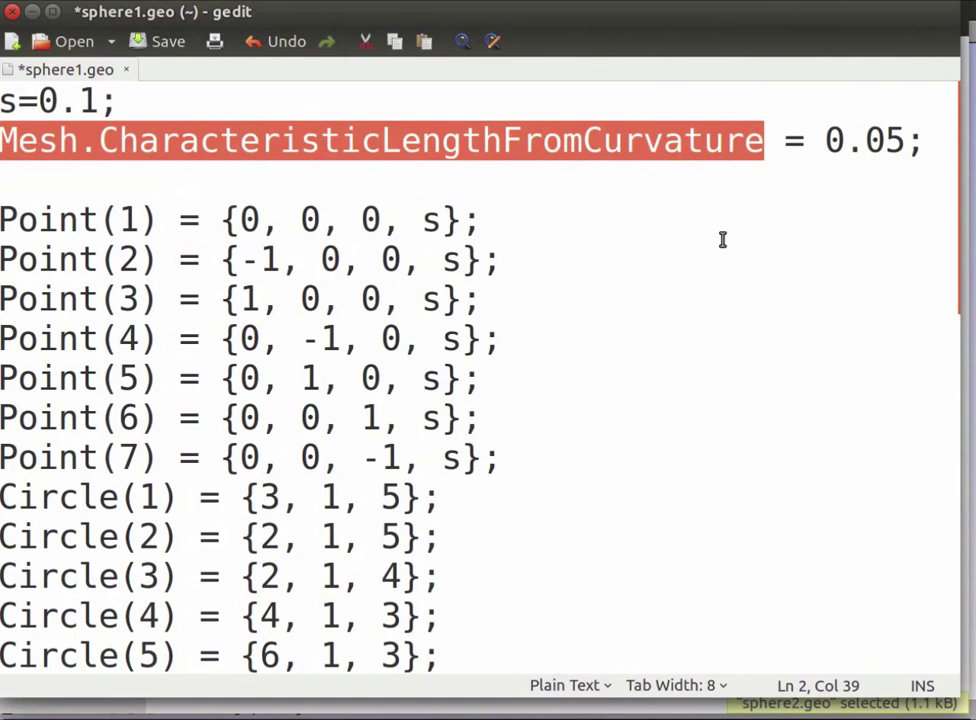
- Append the empty definition Surface Loop(29) = {}; at the end of the file, separated from Ruled Surface(28) by a blank line
{"action": "left_click", "coordinate": [691, 488]}
{"action": "key", "text": "Down"}
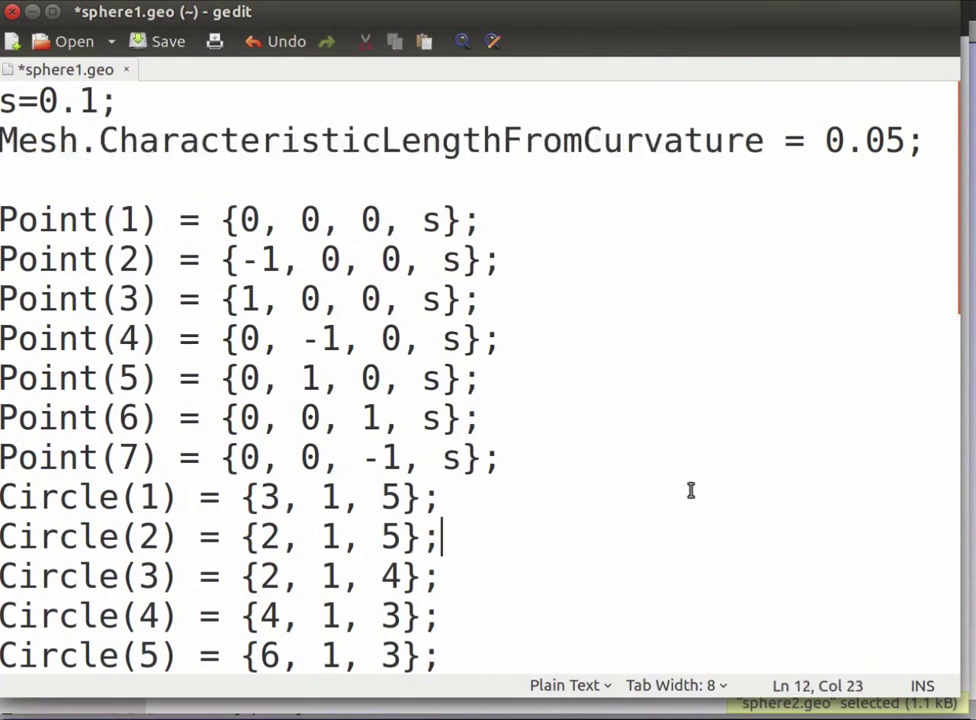
{"action": "key", "text": "Down"}
{"action": "key", "text": "Down"}
{"action": "key", "text": "Down"}
{"action": "key", "text": "Down"}
{"action": "key", "text": "Down"}
{"action": "key", "text": "Down"}
{"action": "key", "text": "Down"}
{"action": "key", "text": "Down"}
{"action": "key", "text": "Down"}
{"action": "key", "text": "Down"}
{"action": "key", "text": "Down"}
{"action": "key", "text": "Down"}
{"action": "key", "text": "Down"}
{"action": "key", "text": "Down"}
{"action": "key", "text": "Down"}
{"action": "key", "text": "Down"}
{"action": "key", "text": "Down"}
{"action": "key", "text": "Down"}
{"action": "key", "text": "Down"}
{"action": "key", "text": "Down"}
{"action": "key", "text": "Down"}
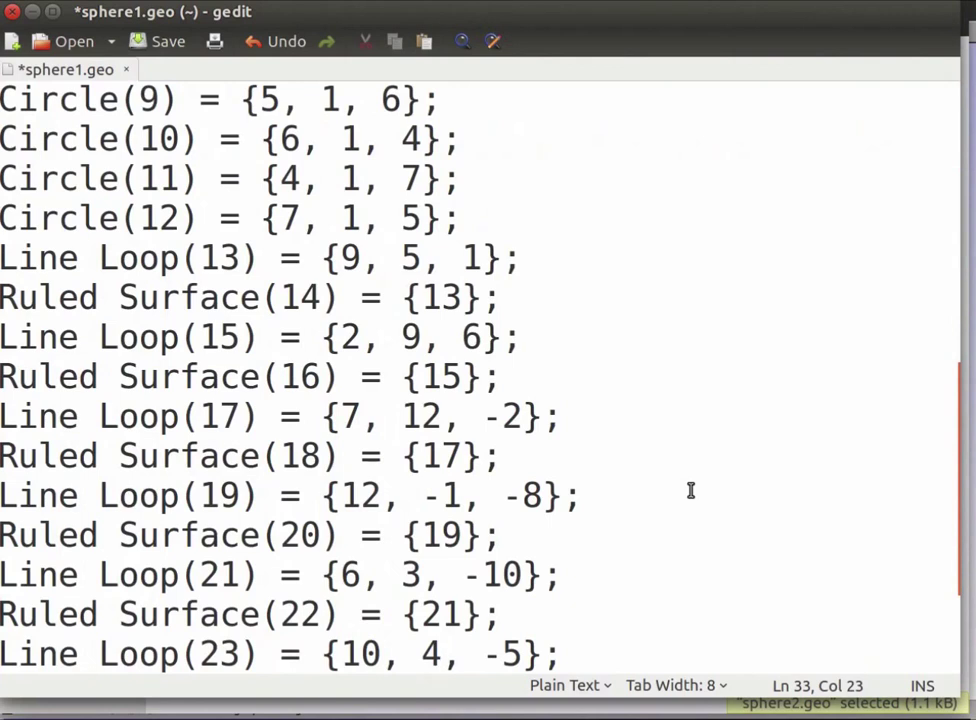
{"action": "key", "text": "ctrl+End"}
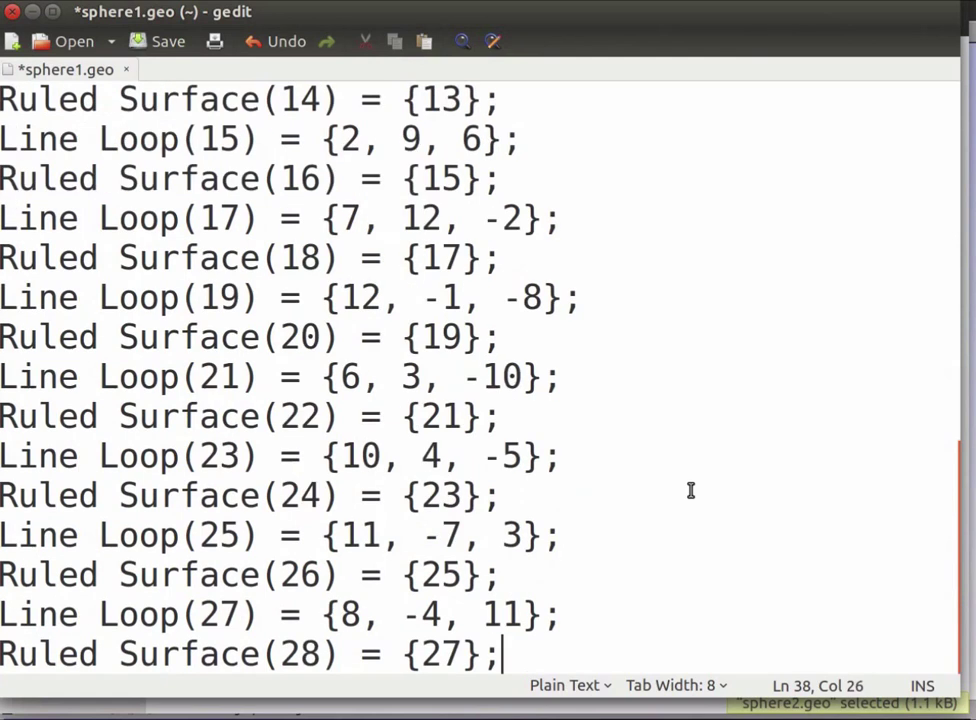
{"action": "key", "text": "Return"}
{"action": "key", "text": "Return"}
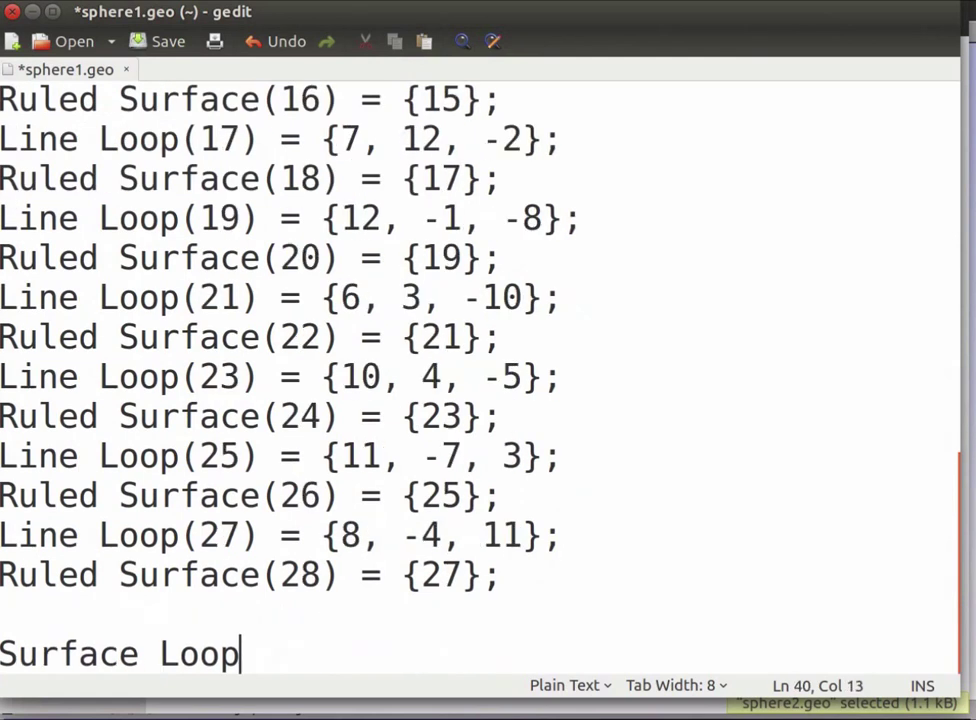
{"action": "type", "text": "()"}
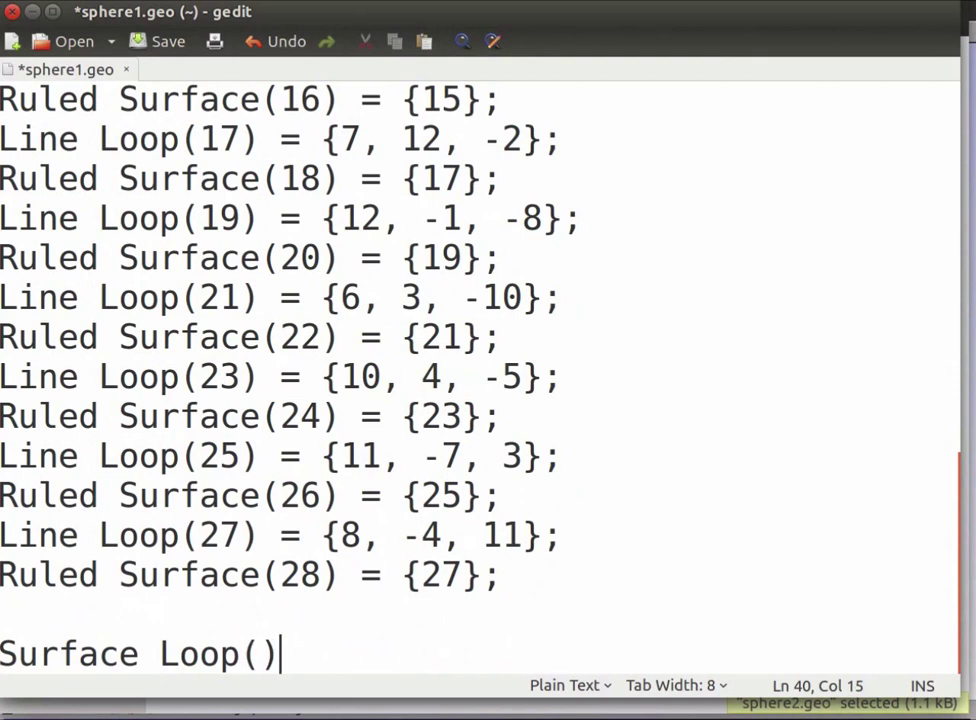
{"action": "key", "text": "Left"}
{"action": "type", "text": "29"}
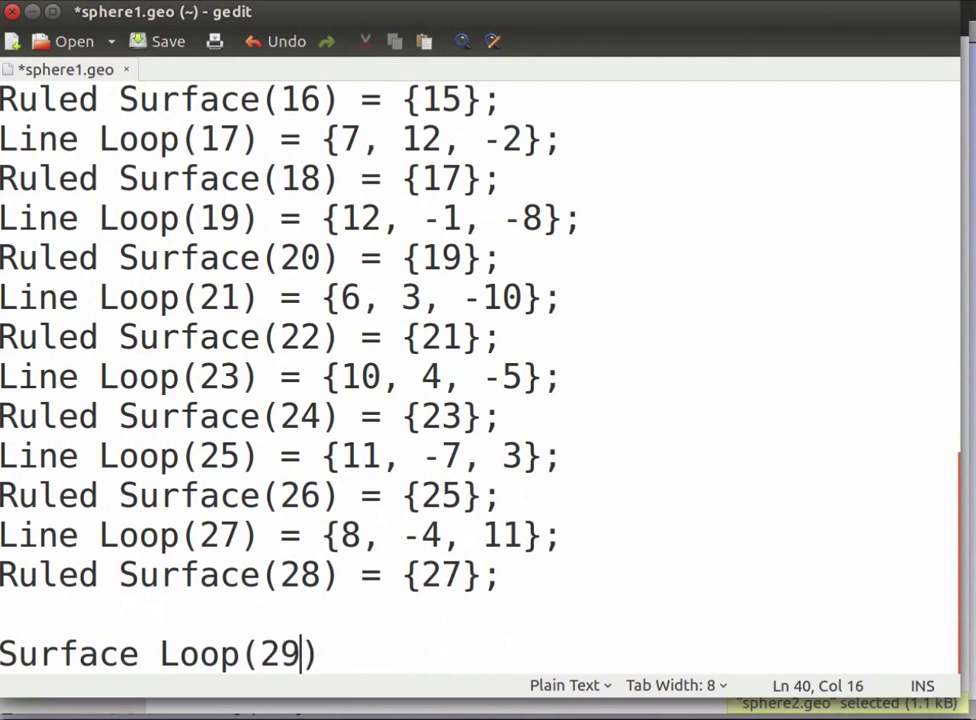
{"action": "key", "text": "Right"}
{"action": "type", "text": "="}
{"action": "type", "text": " {27}"}
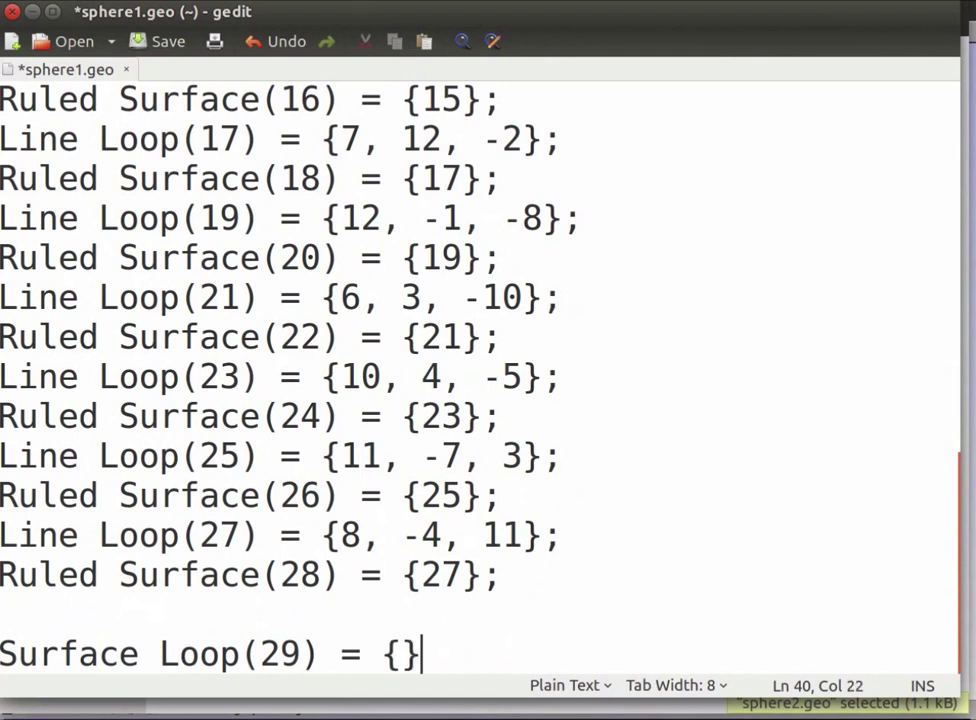
{"action": "type", "text": ";"}
- Review the identifiers of all the ruled surfaces from 14 to 28 for the surface loop and save sphere1.geo
{"action": "left_click_drag", "start_coordinate": [965, 508], "coordinate": [968, 479]}
{"action": "double_click", "coordinate": [322, 170]}
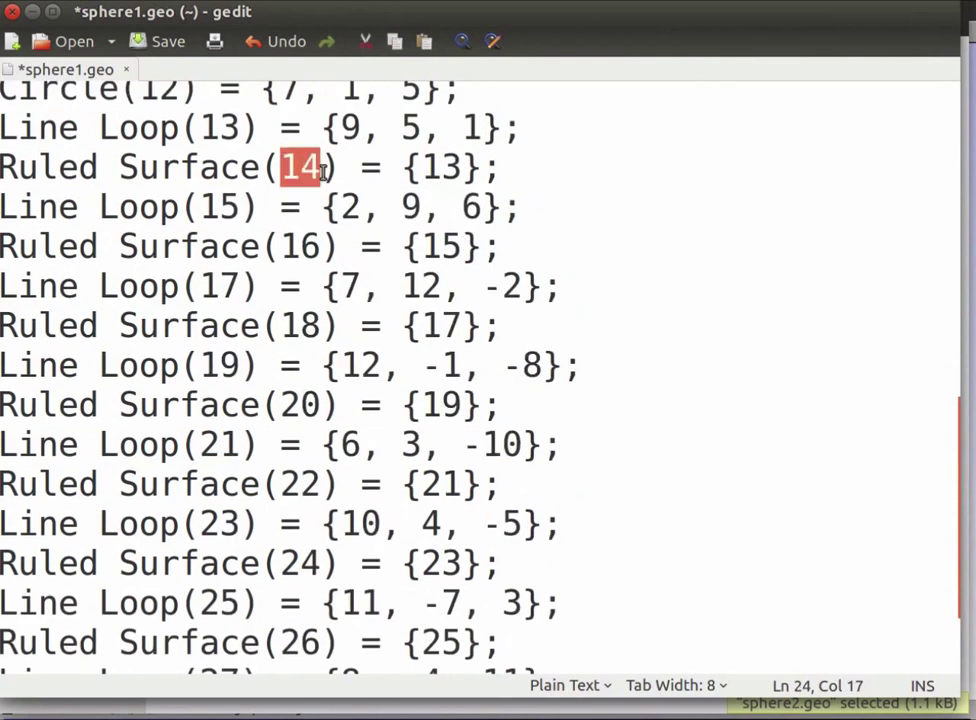
{"action": "left_click_drag", "start_coordinate": [285, 246], "coordinate": [322, 246]}
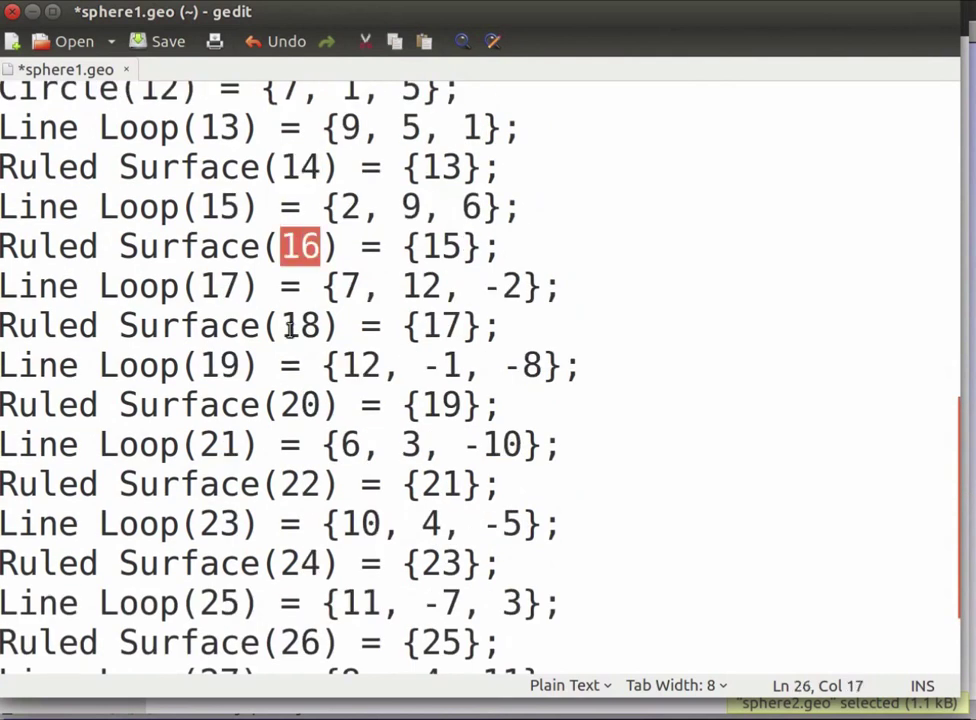
{"action": "left_click_drag", "start_coordinate": [284, 326], "coordinate": [321, 330]}
{"action": "left_click_drag", "start_coordinate": [284, 404], "coordinate": [321, 404]}
{"action": "left_click_drag", "start_coordinate": [284, 484], "coordinate": [316, 487]}
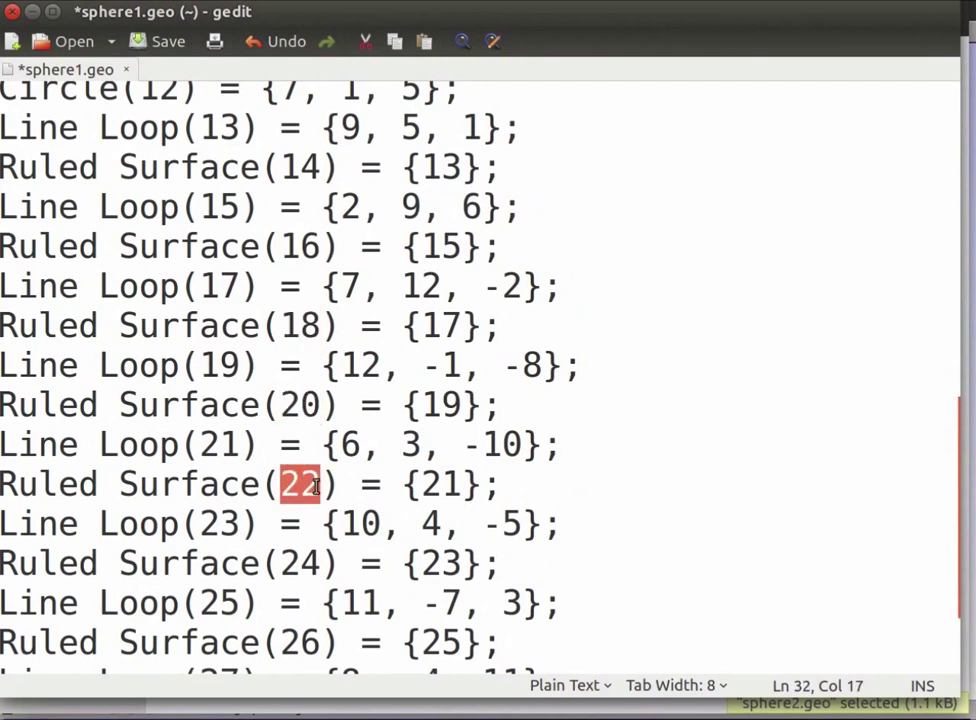
{"action": "left_click_drag", "start_coordinate": [282, 562], "coordinate": [320, 564]}
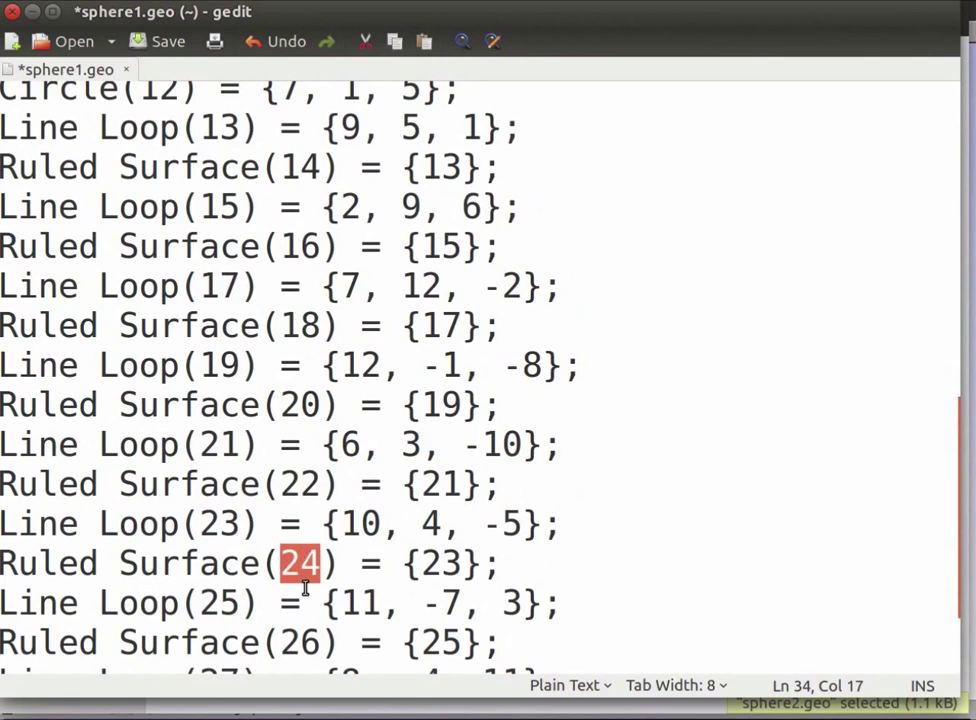
{"action": "left_click_drag", "start_coordinate": [283, 642], "coordinate": [320, 643]}
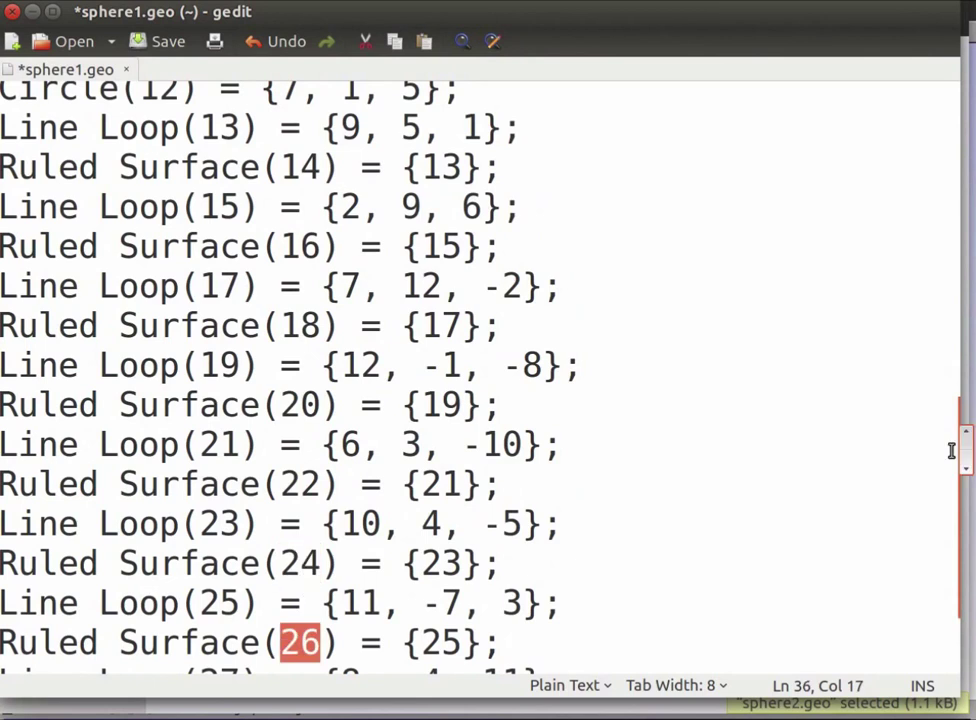
{"action": "scroll", "coordinate": [951, 451], "scroll_direction": "down", "scroll_amount": 3}
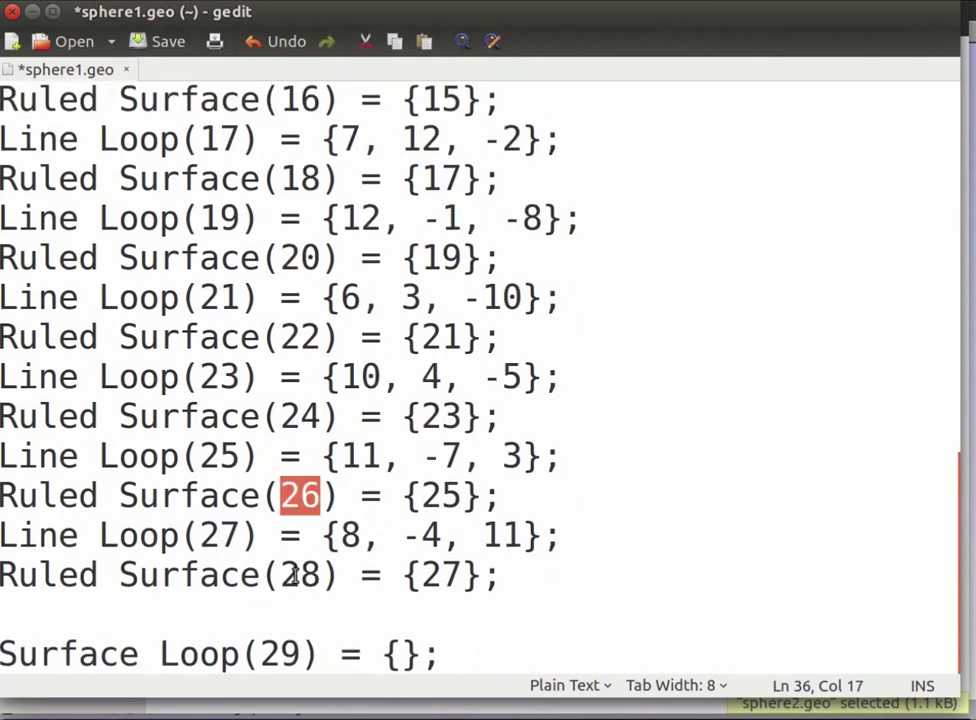
{"action": "left_click_drag", "start_coordinate": [282, 574], "coordinate": [320, 574]}
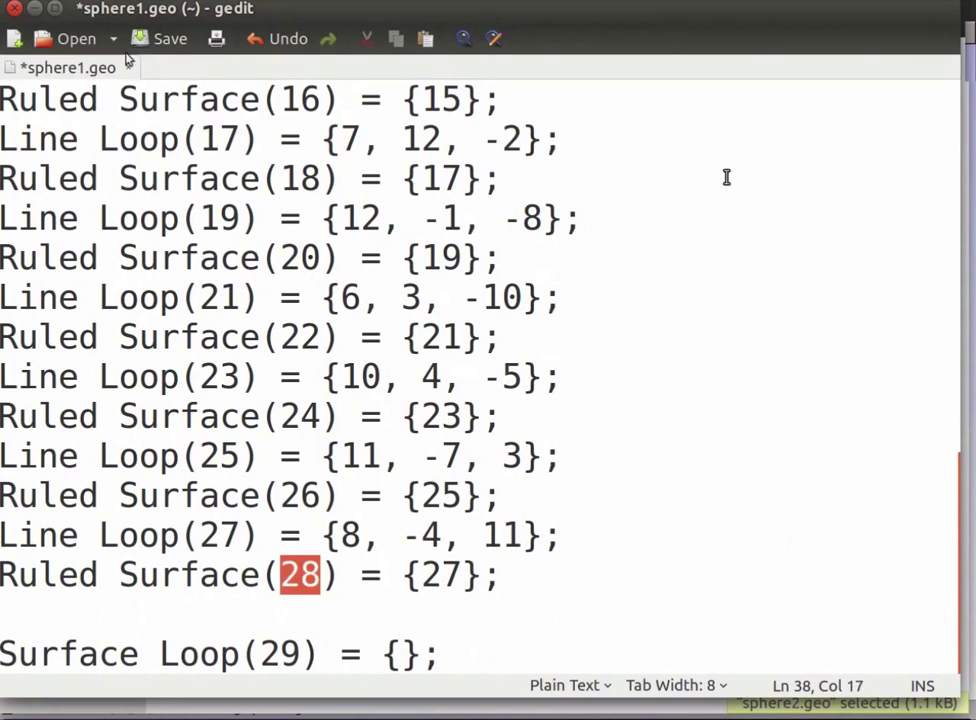
{"action": "key", "text": "ctrl+s"}
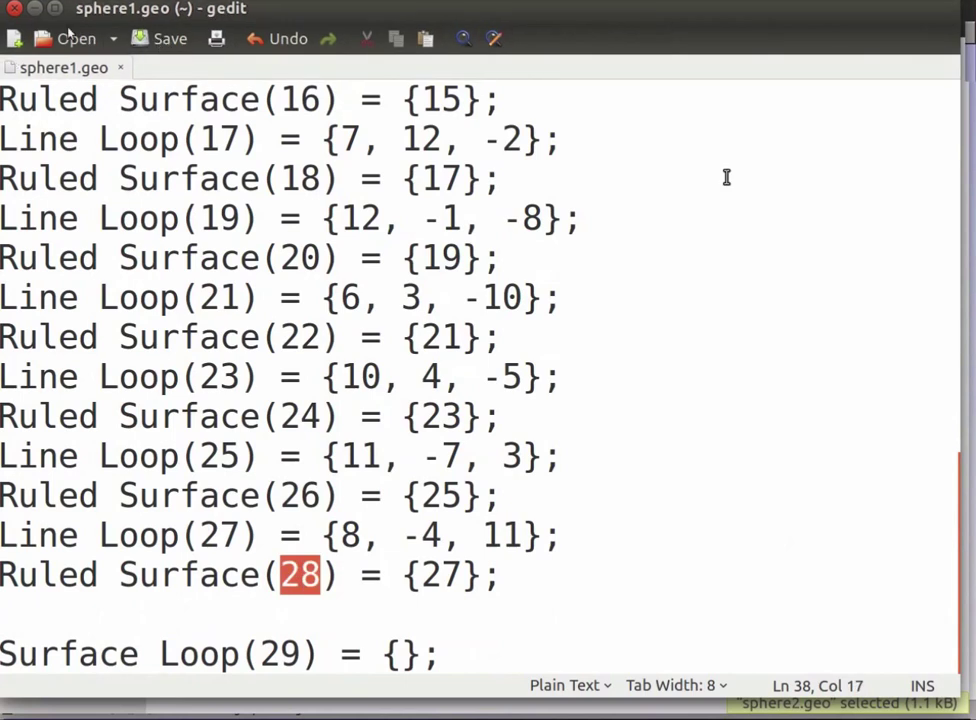
- Close sphere1.geo in gedit, switch to Gmsh and define a physical surface group from the sphere's surfaces 14, 16, 18, 24, 22, 20, 26 and 28
{"action": "left_click", "coordinate": [16, 9]}
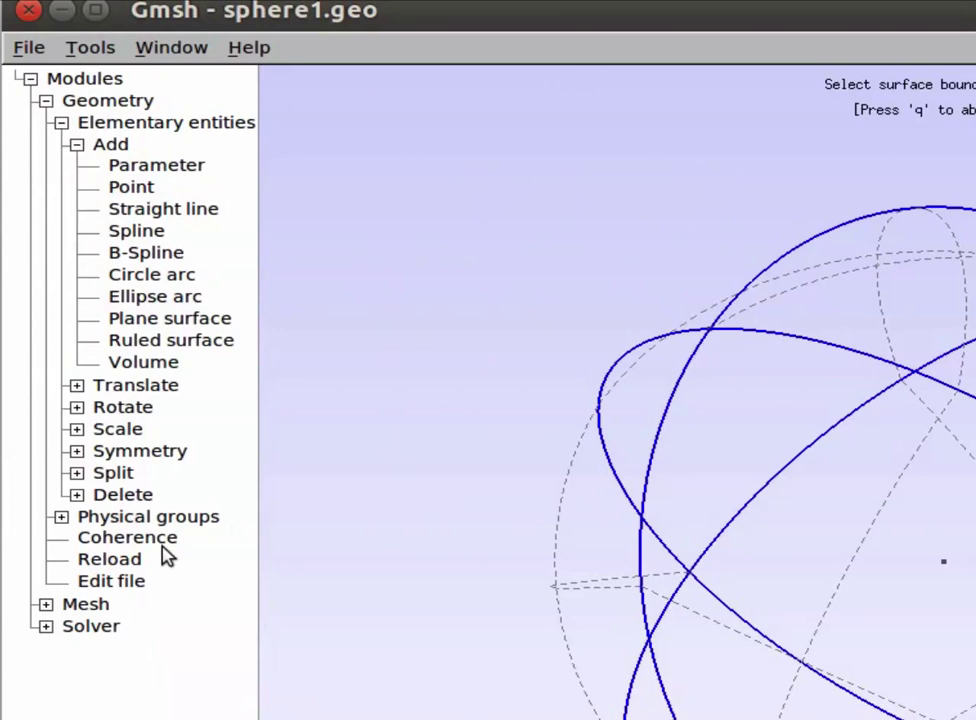
{"action": "left_click", "coordinate": [61, 516]}
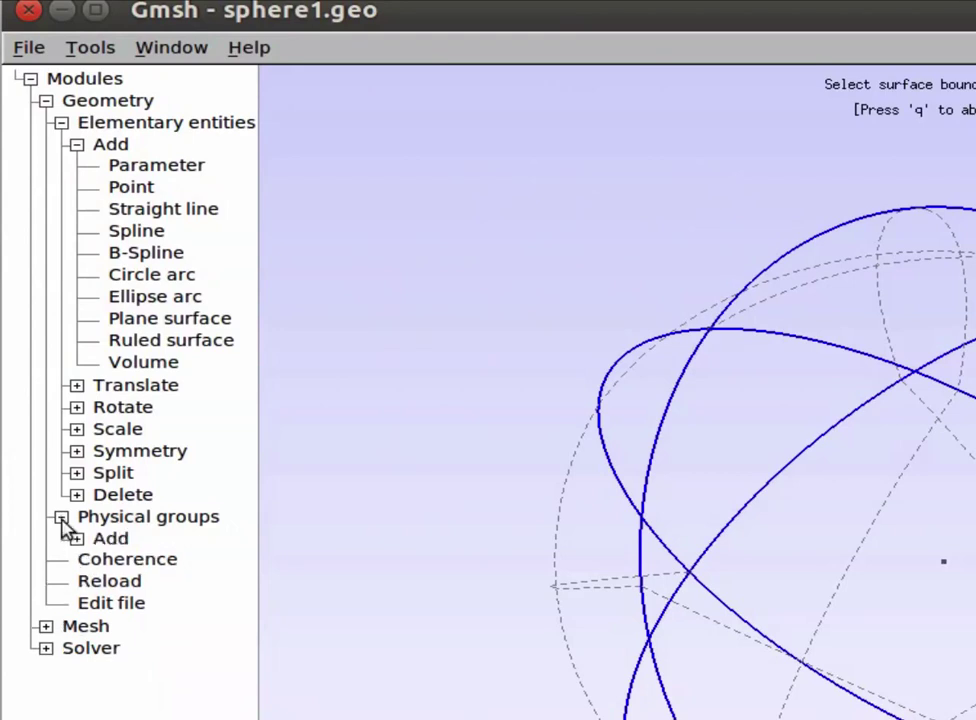
{"action": "left_click", "coordinate": [77, 538]}
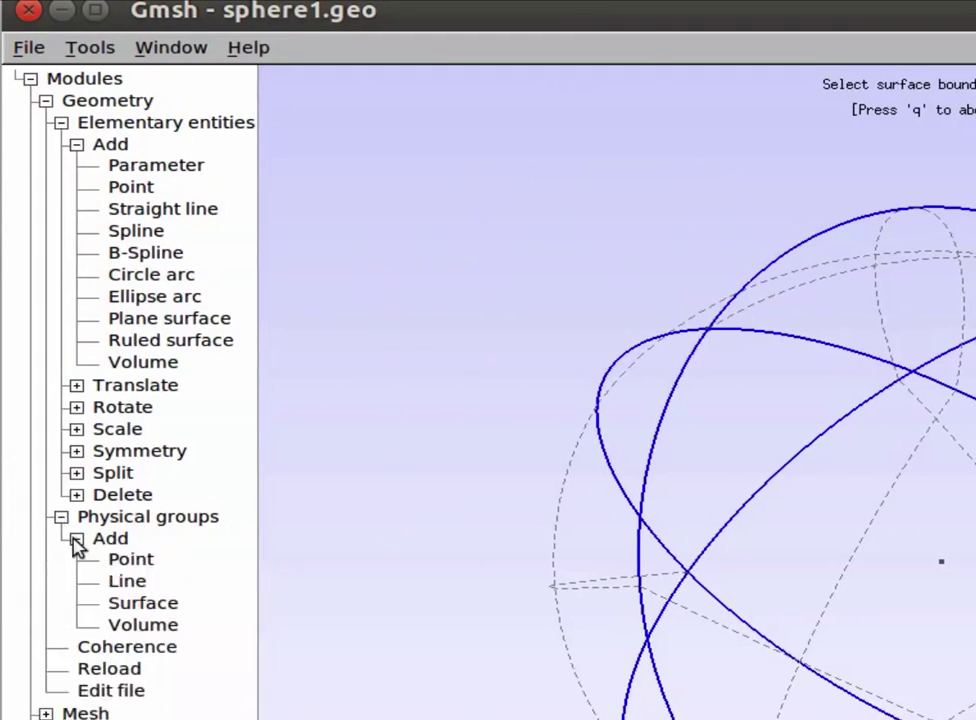
{"action": "left_click", "coordinate": [143, 605]}
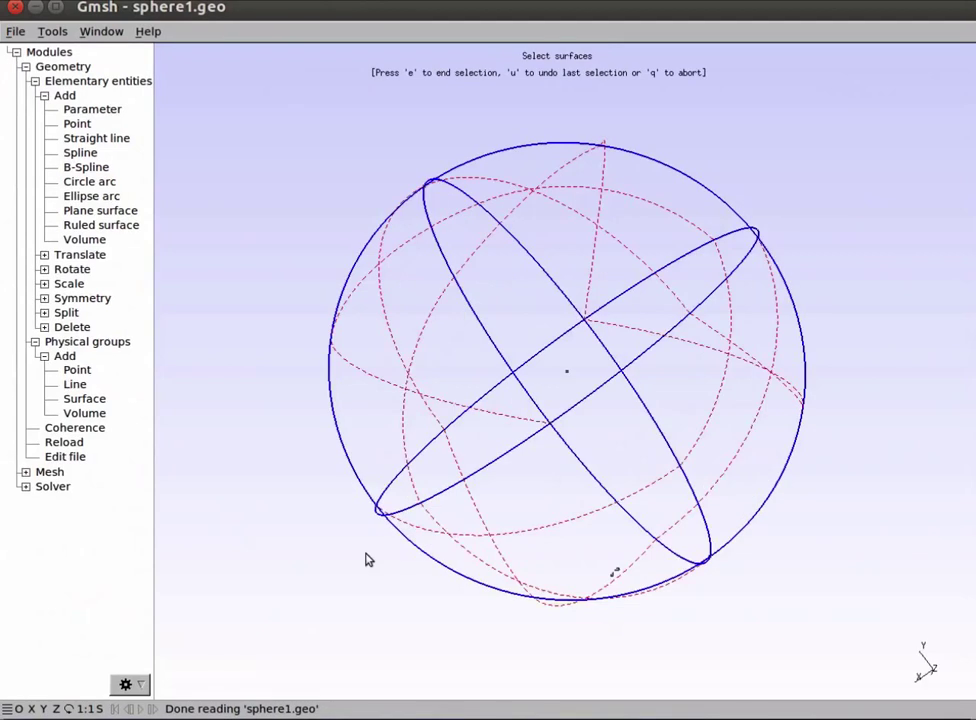
{"action": "key", "text": "u"}
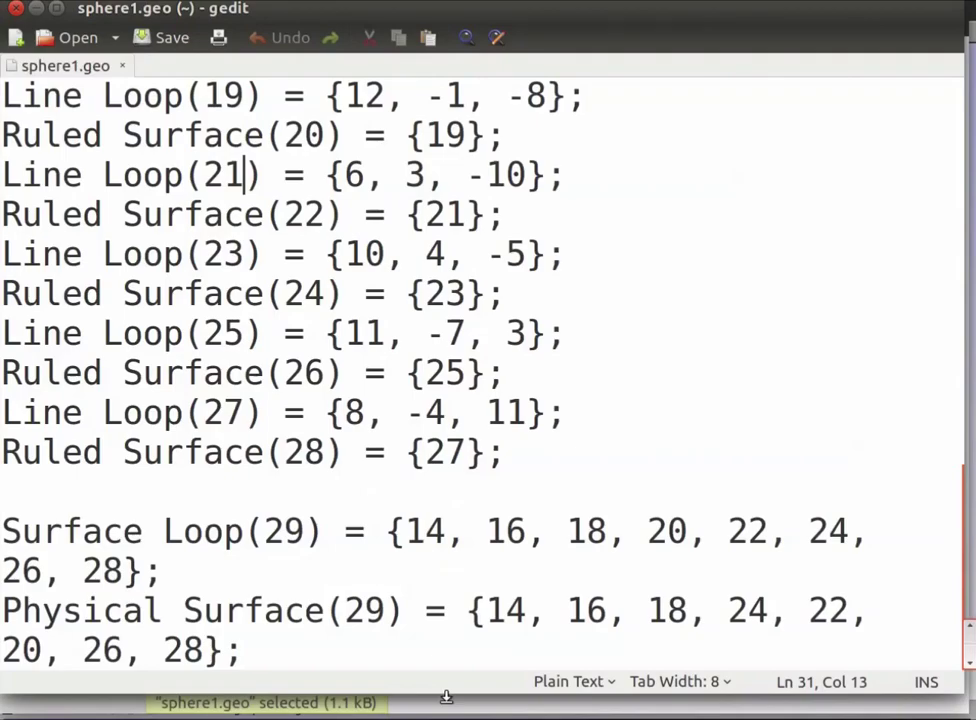
- Replace the identifier in the Physical Surface definition at the end of sphere1.geo with "sphere", including the quotes, and save the file
{"action": "left_click_drag", "start_coordinate": [5, 610], "coordinate": [276, 666]}
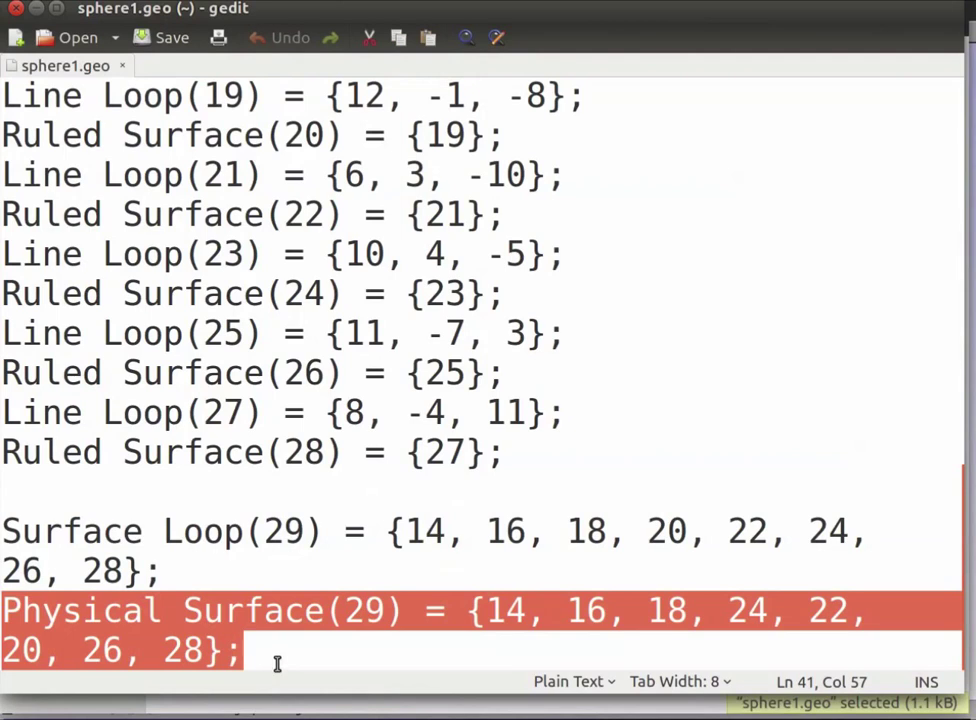
{"action": "double_click", "coordinate": [378, 612]}
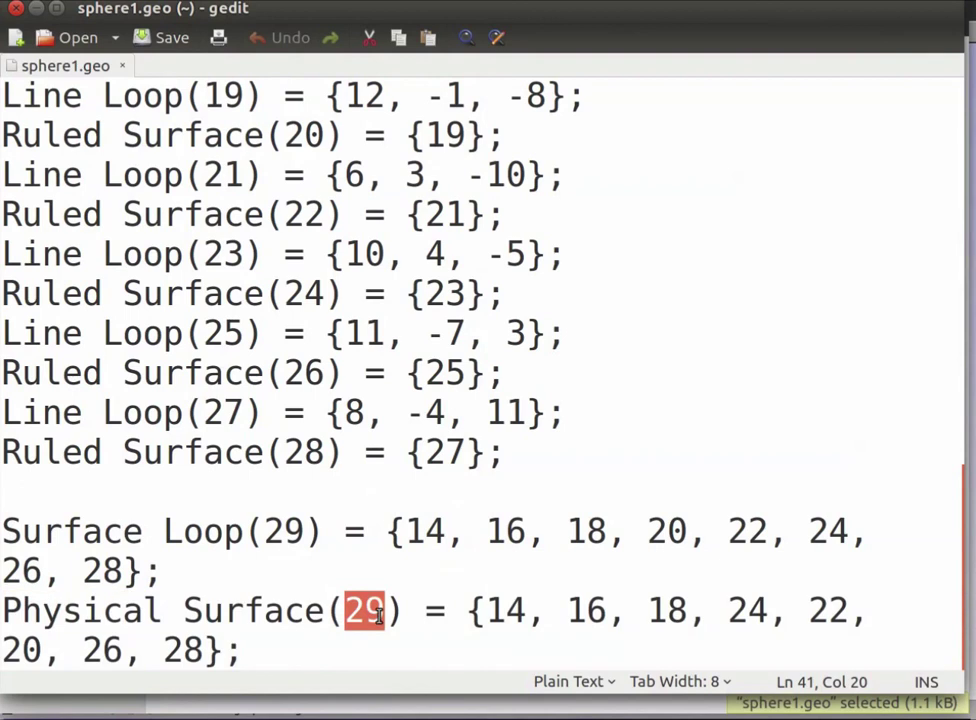
{"action": "type", "text": "\"sphere\""}
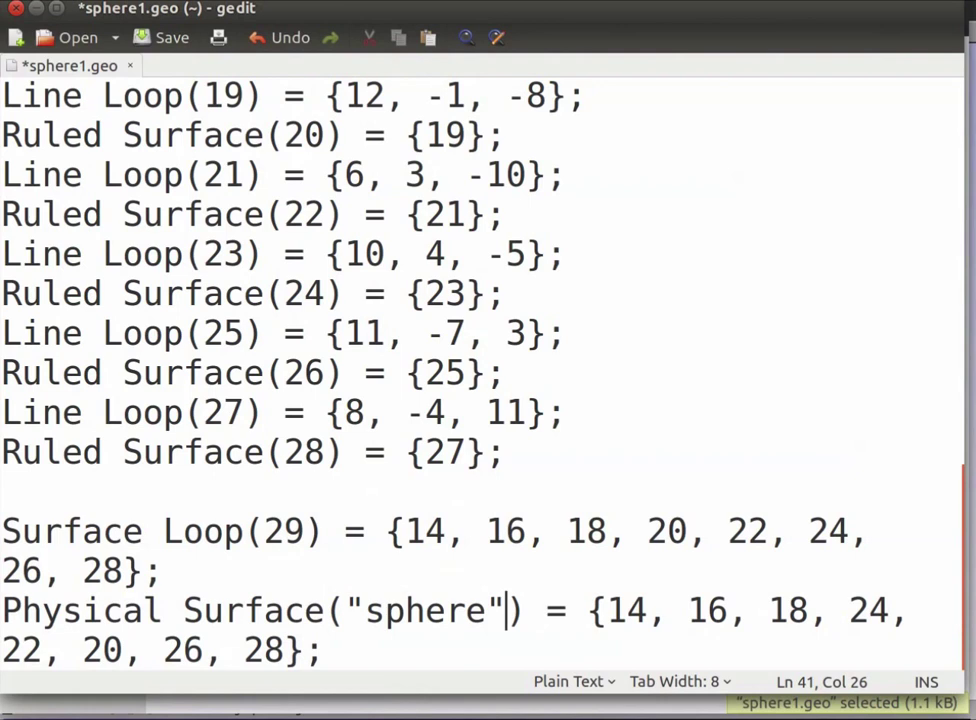
{"action": "left_click", "coordinate": [166, 42]}
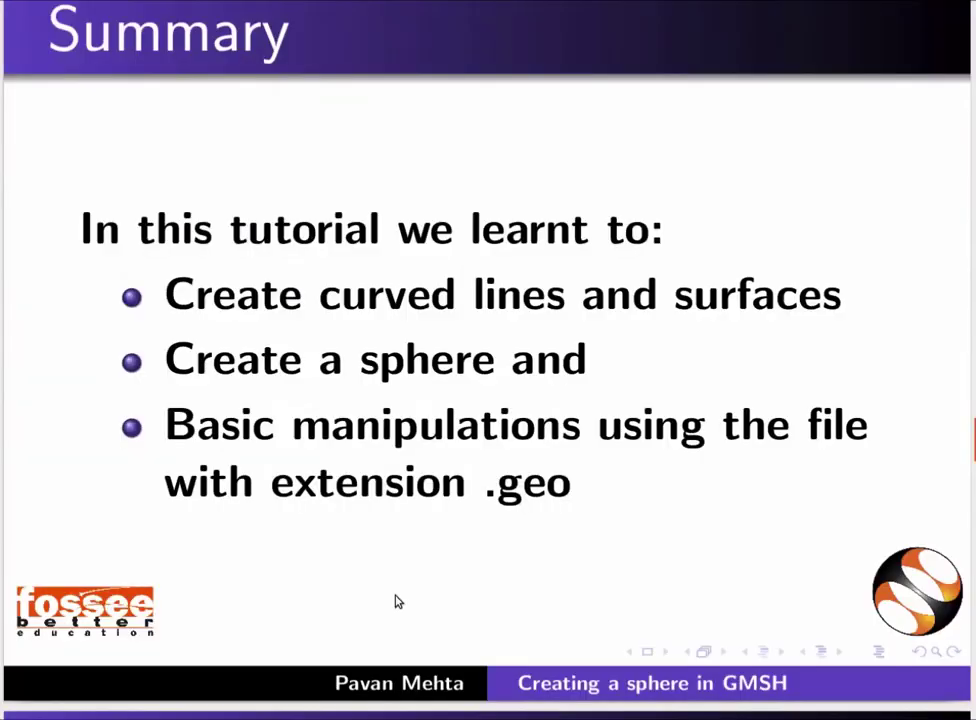